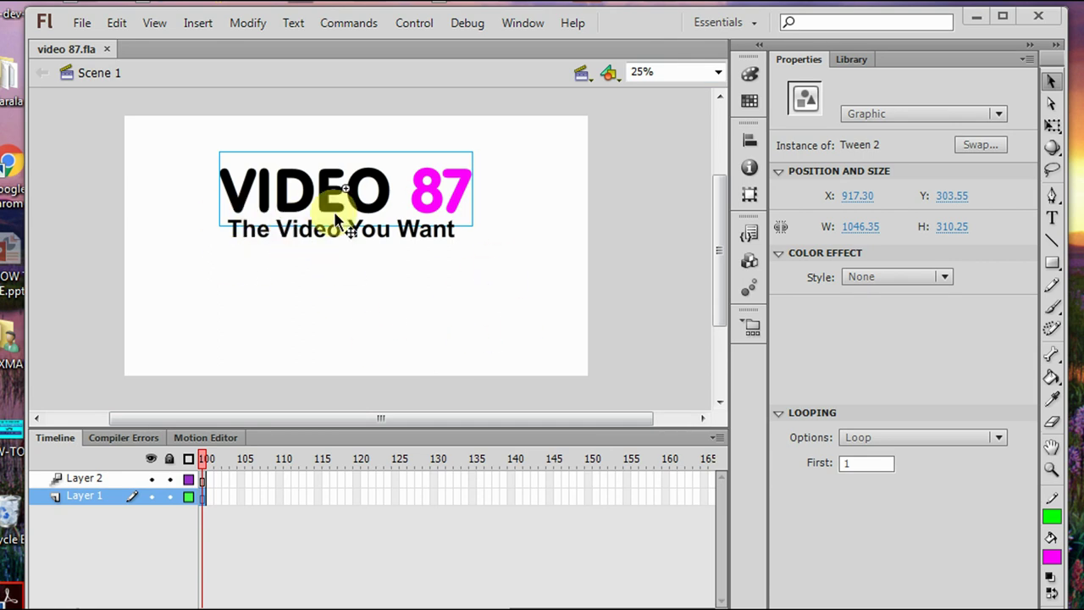
Step: Play the finished VIDEO 87 title animation in the existing document
left_click(426, 26)
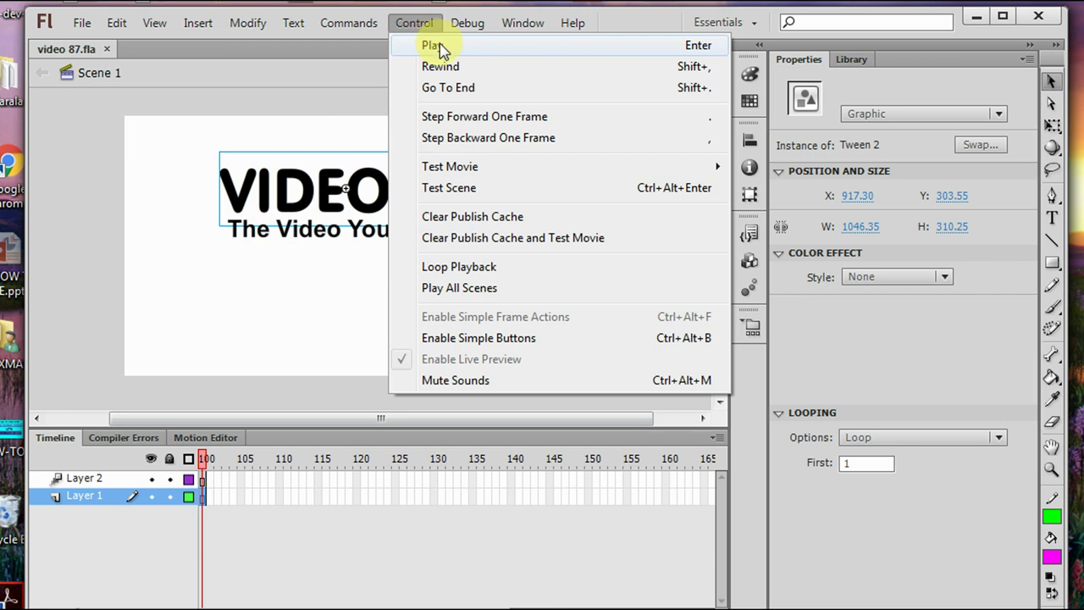
left_click(434, 46)
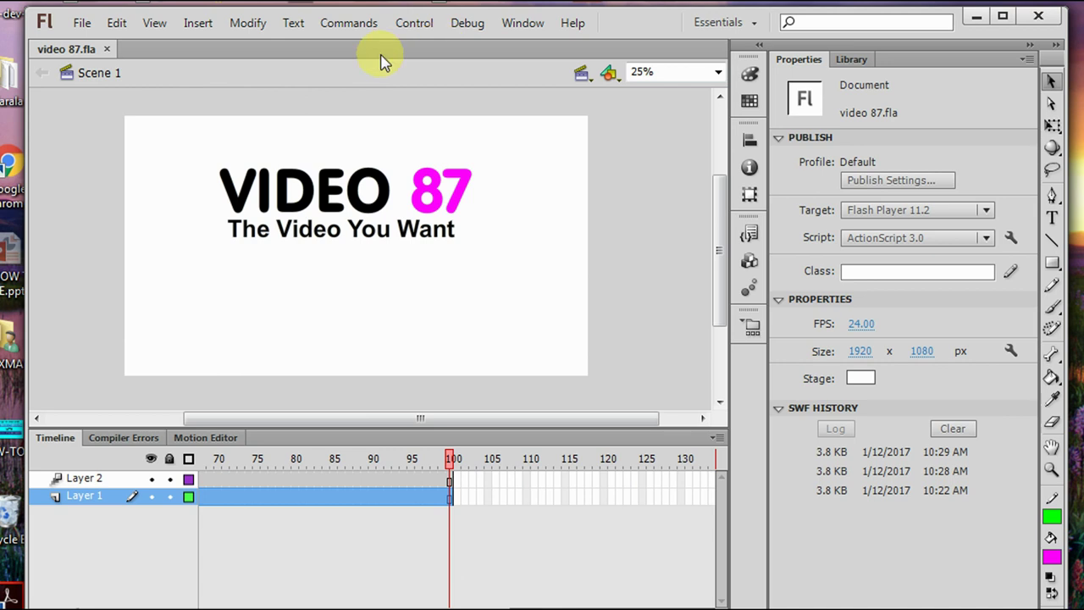
Step: Create a new ActionScript 3.0 document with a width of 1920 px and a height of 1080 px
left_click(82, 26)
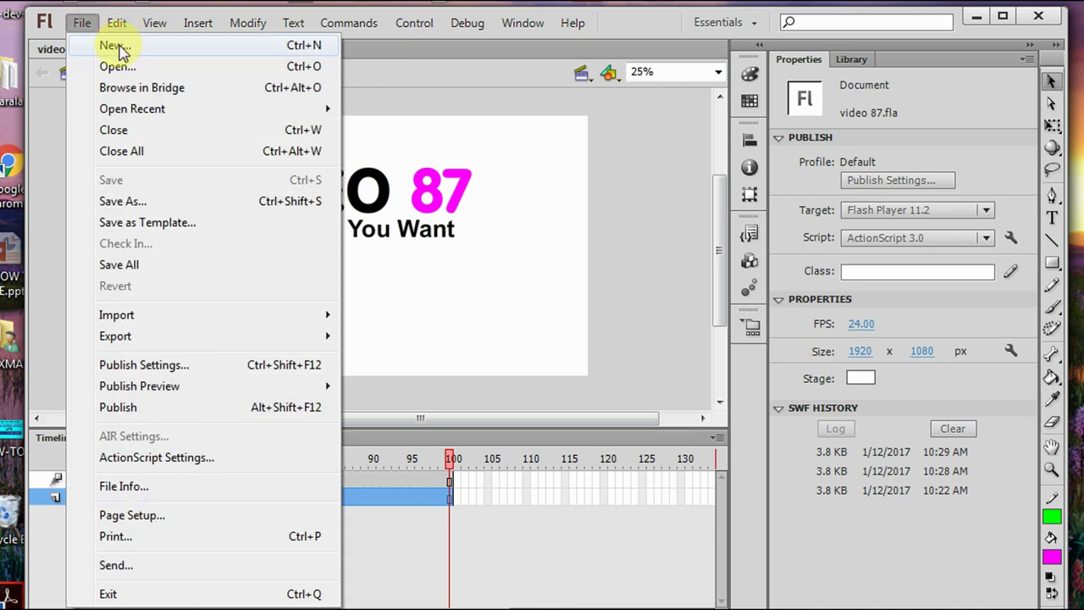
left_click(114, 46)
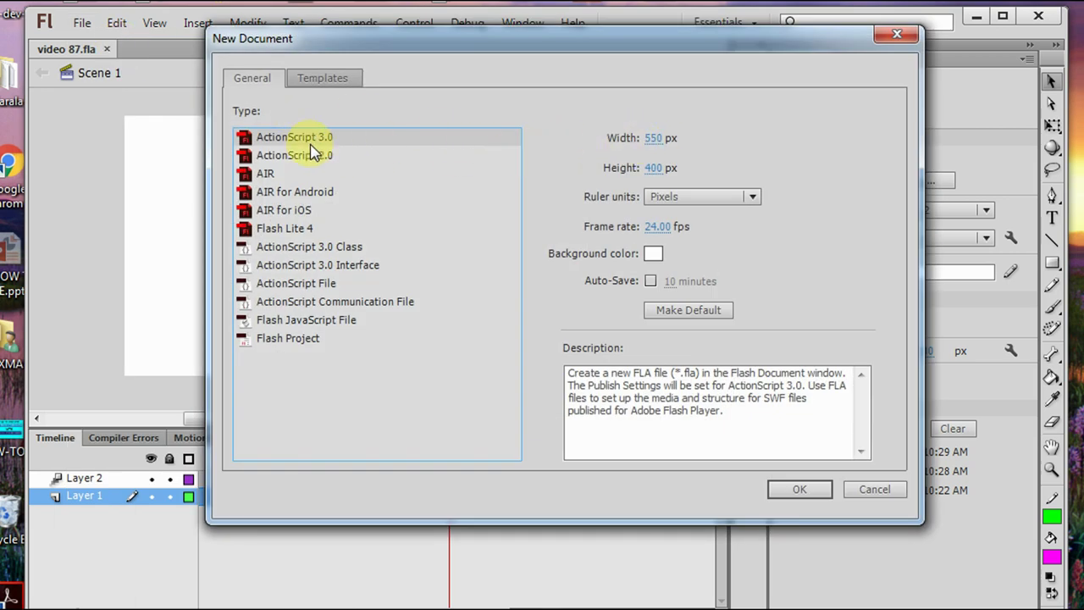
left_click(654, 144)
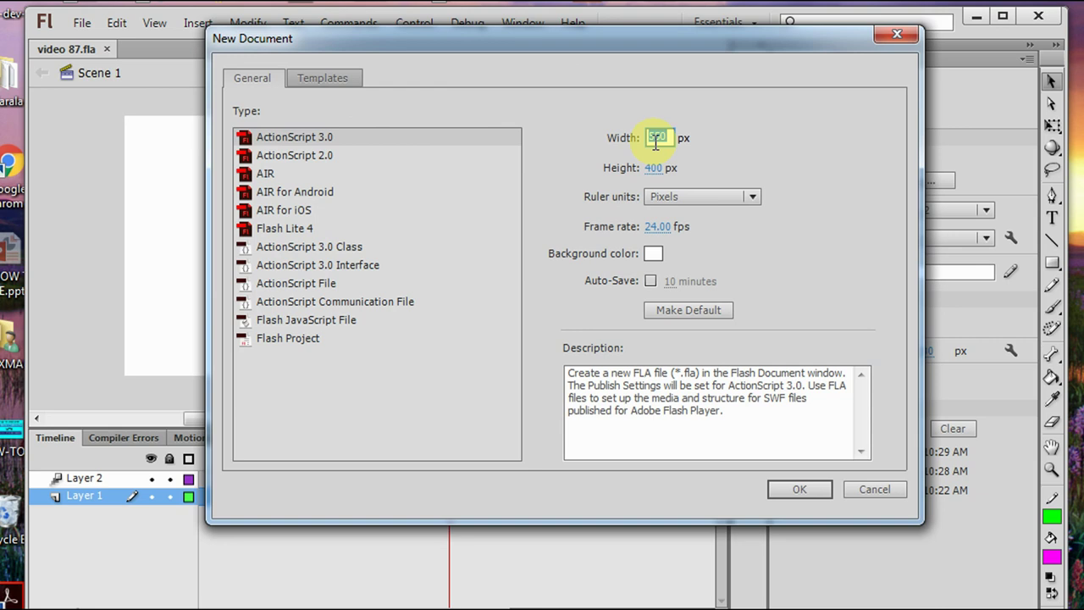
type("1920")
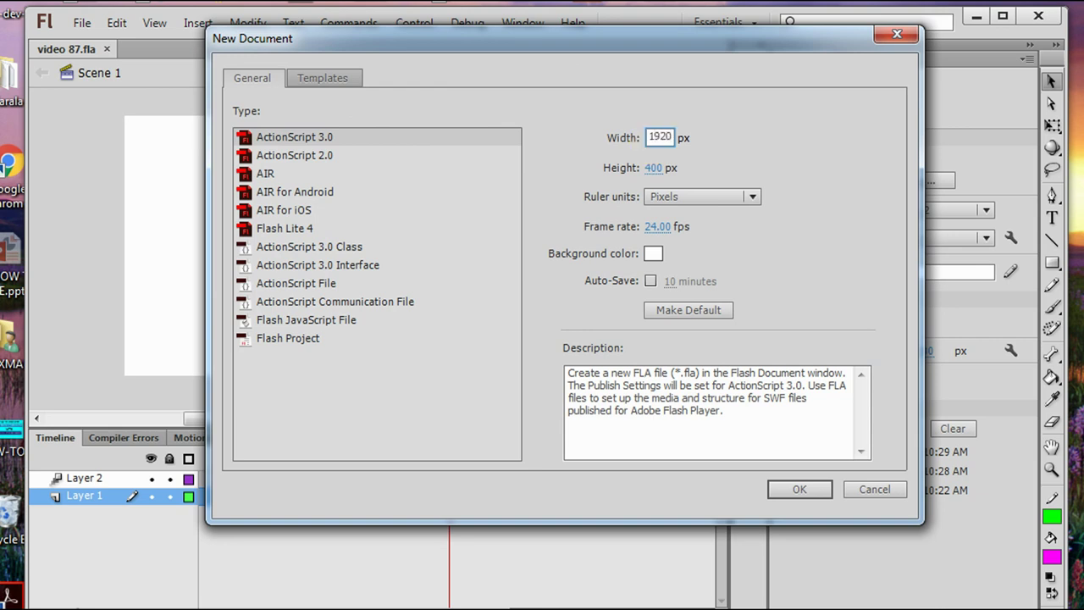
left_click(655, 168)
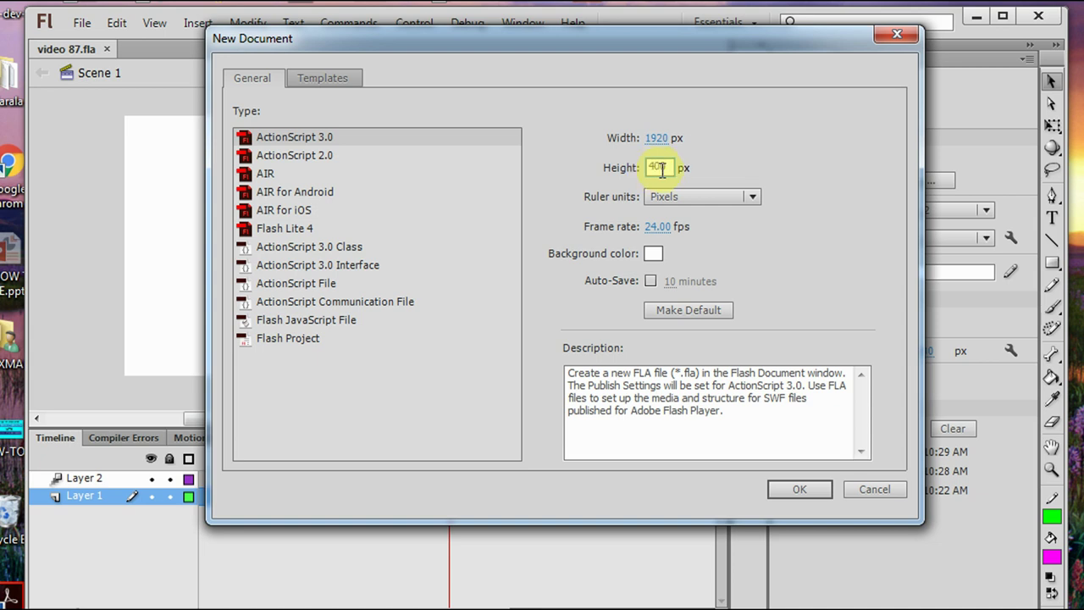
key("BackSpace")
key("BackSpace")
key("BackSpace")
type("1080")
left_click(801, 491)
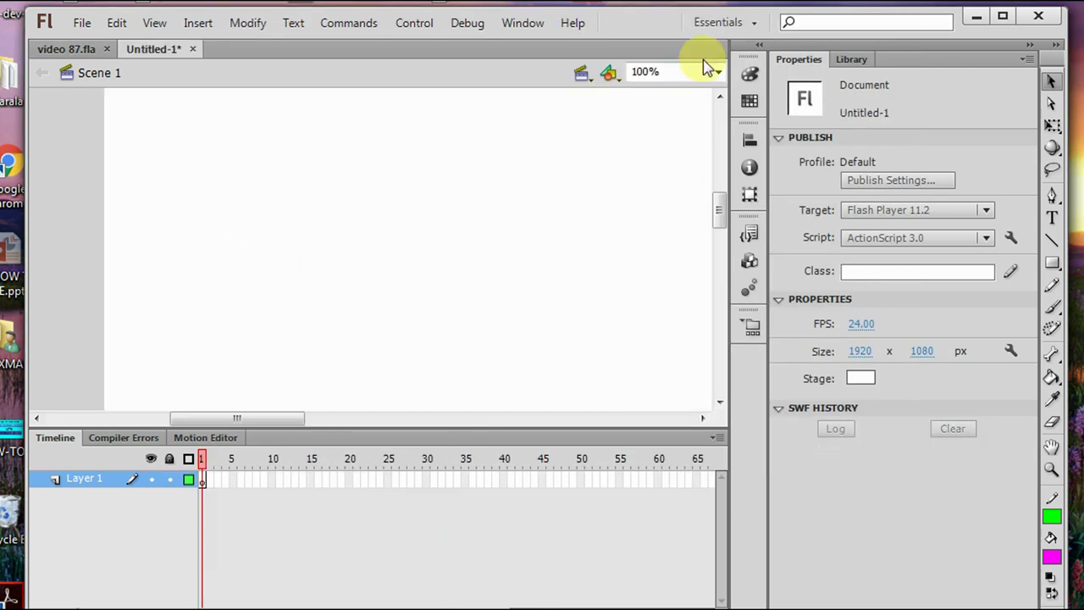
Step: Bring the yellow "How to Monetize Video On YouTube" image from the desktop onto the new document's stage
left_click(716, 75)
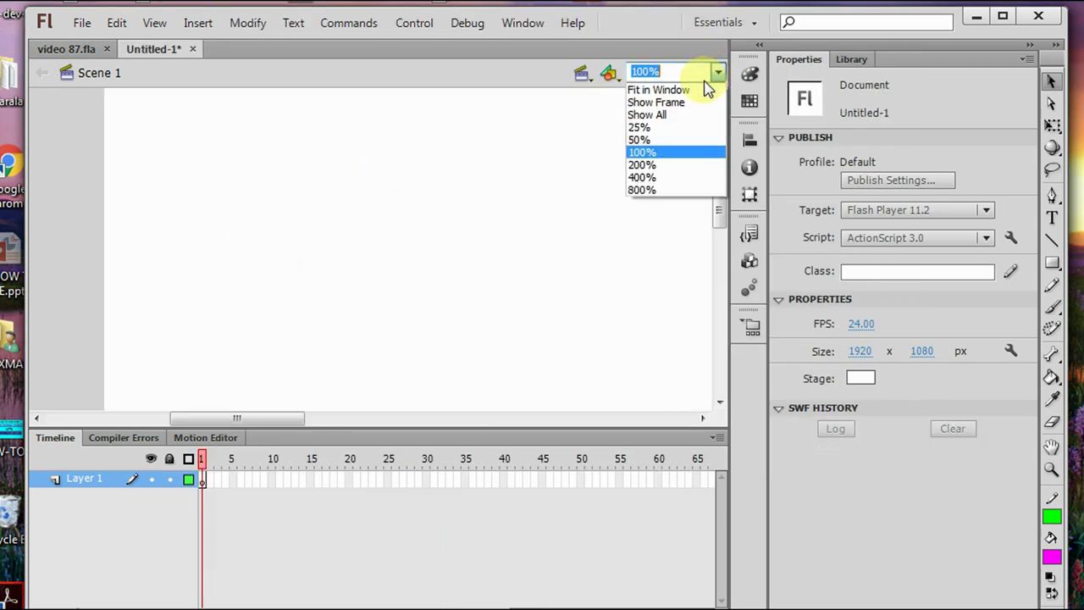
left_click(675, 127)
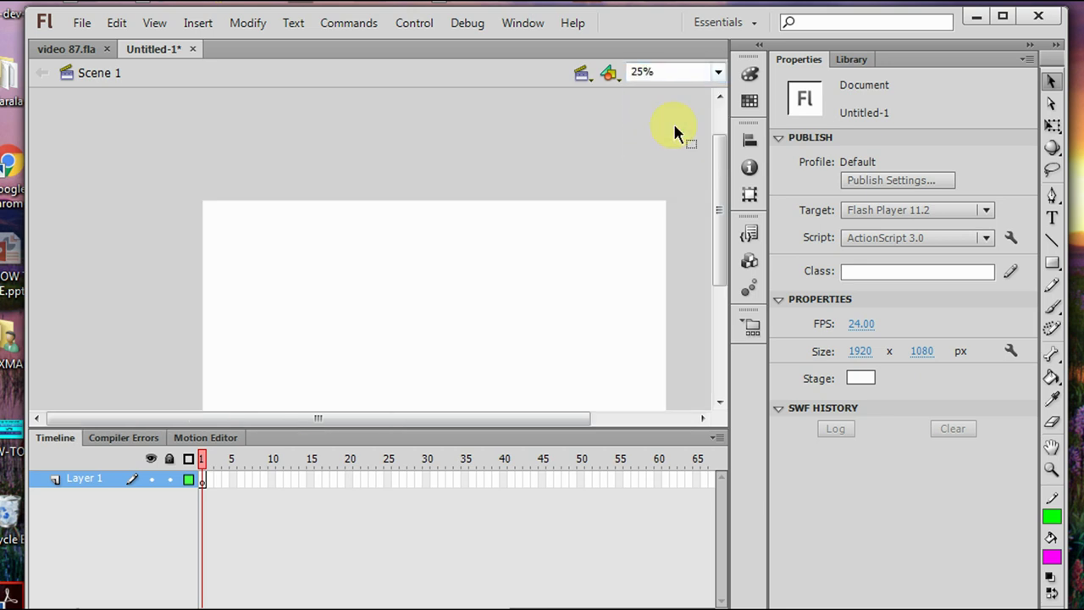
left_click(720, 403)
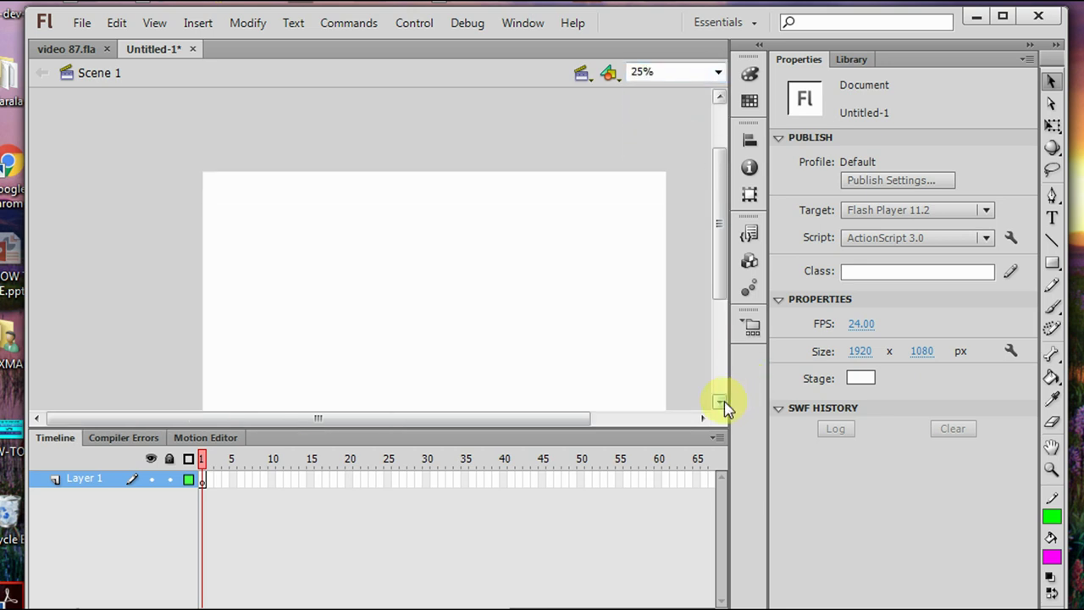
left_click(720, 403)
left_click(720, 403)
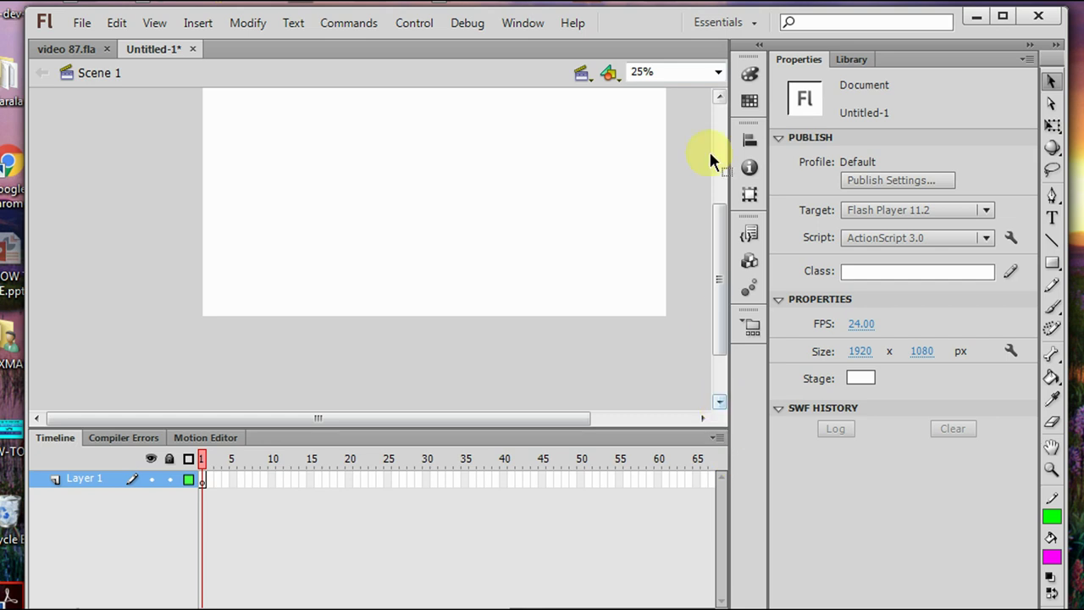
left_click(718, 100)
left_click(718, 99)
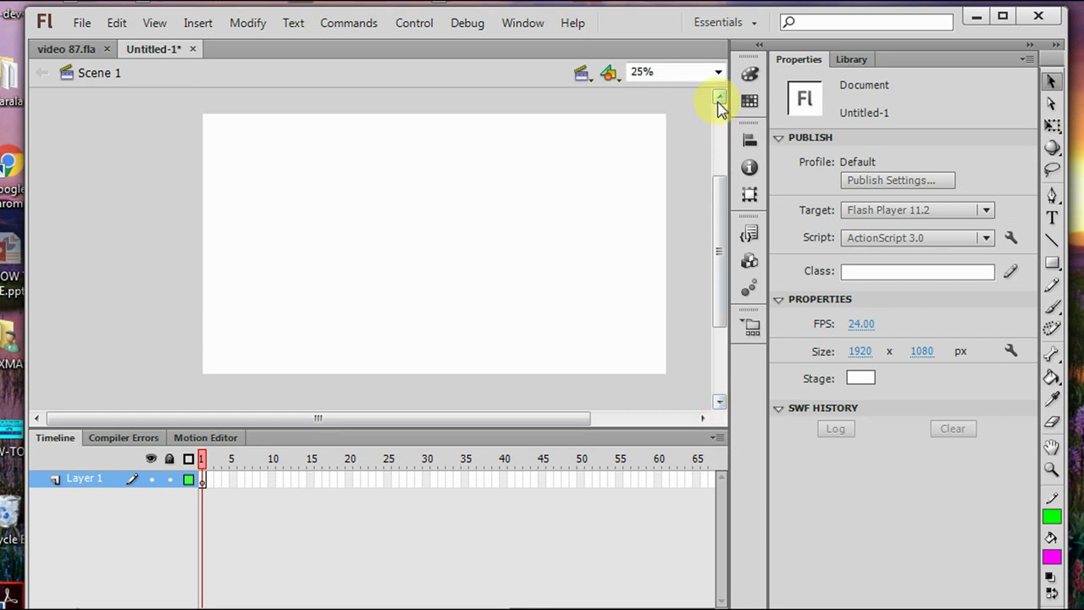
left_click(976, 19)
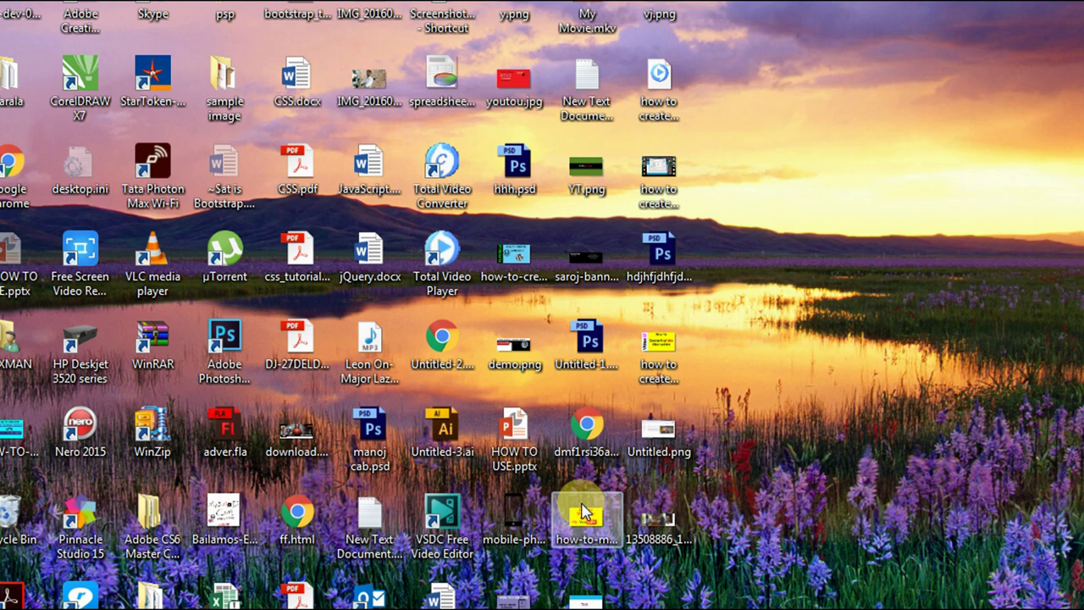
left_click_drag(581, 511, 581, 531)
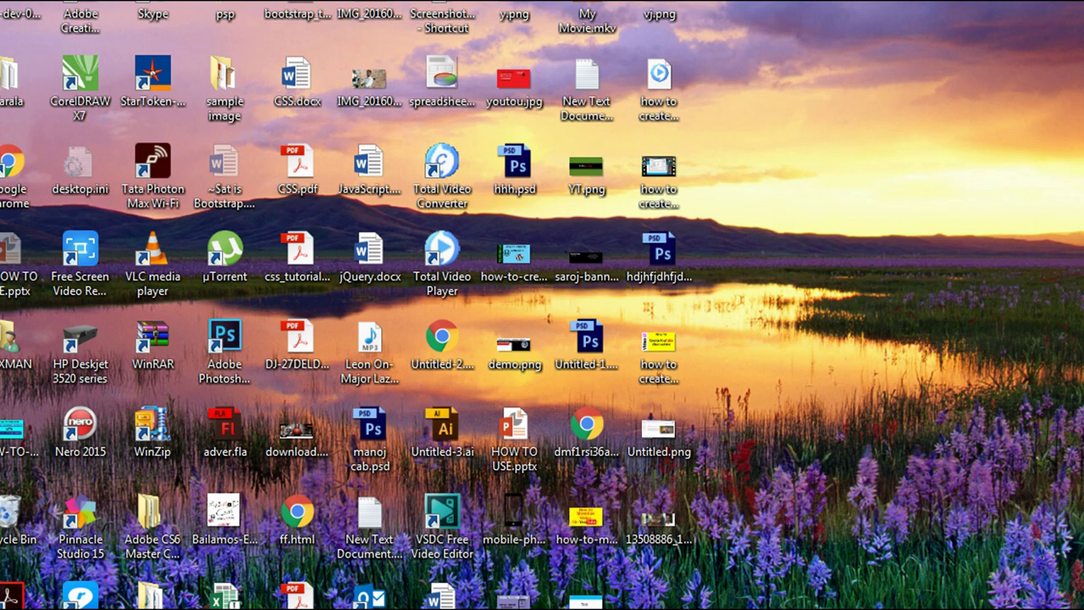
key("alt+Tab")
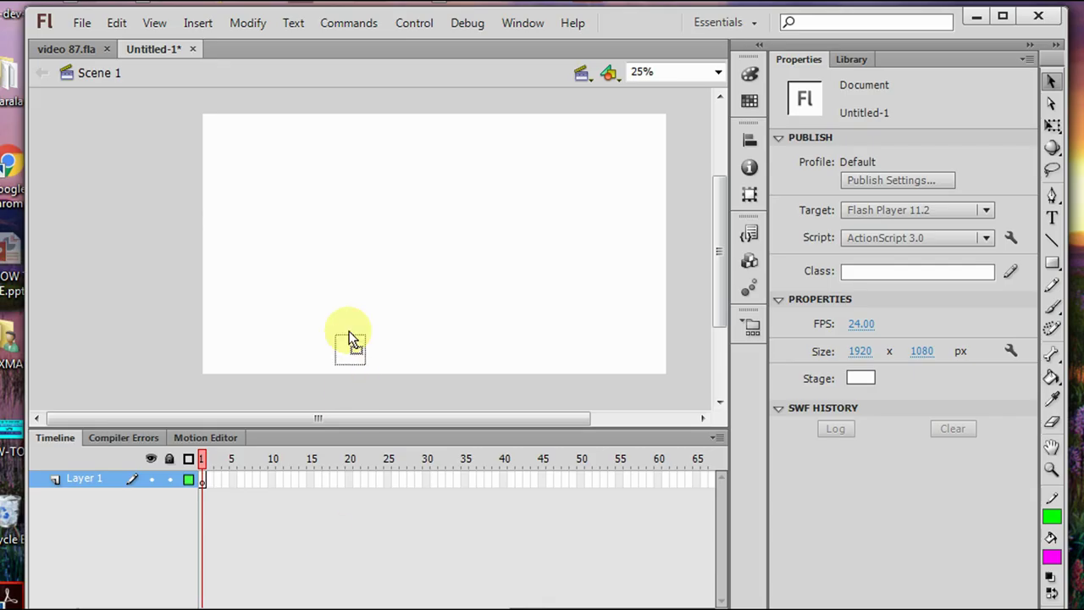
left_click_drag(373, 218, 375, 222)
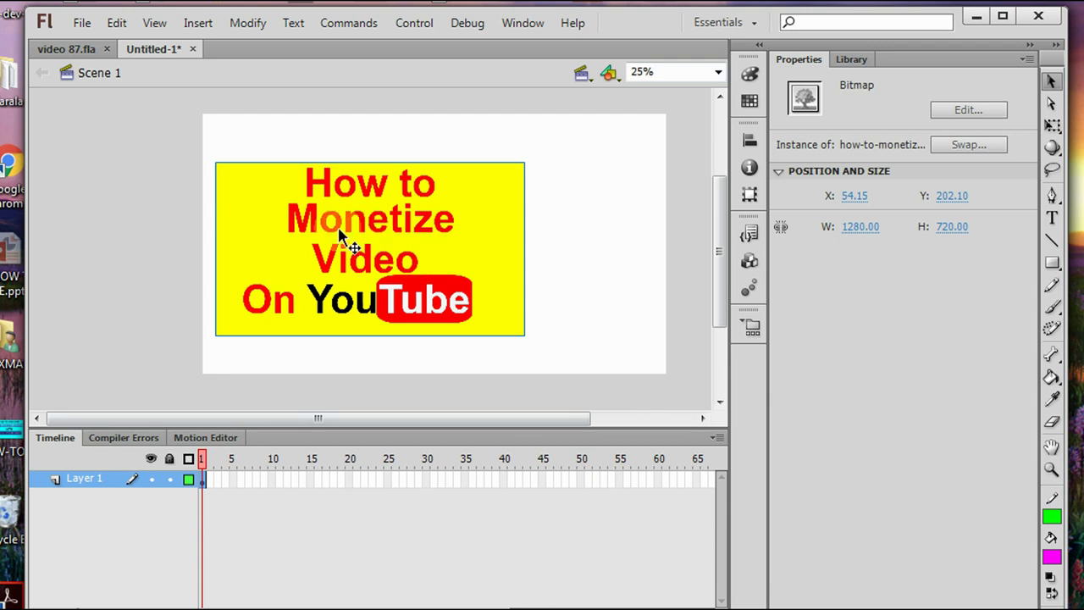
Step: Move the yellow image in frame 1 off the stage, just below its lower edge, at about X 334, Y 1118
left_click_drag(325, 226, 359, 329)
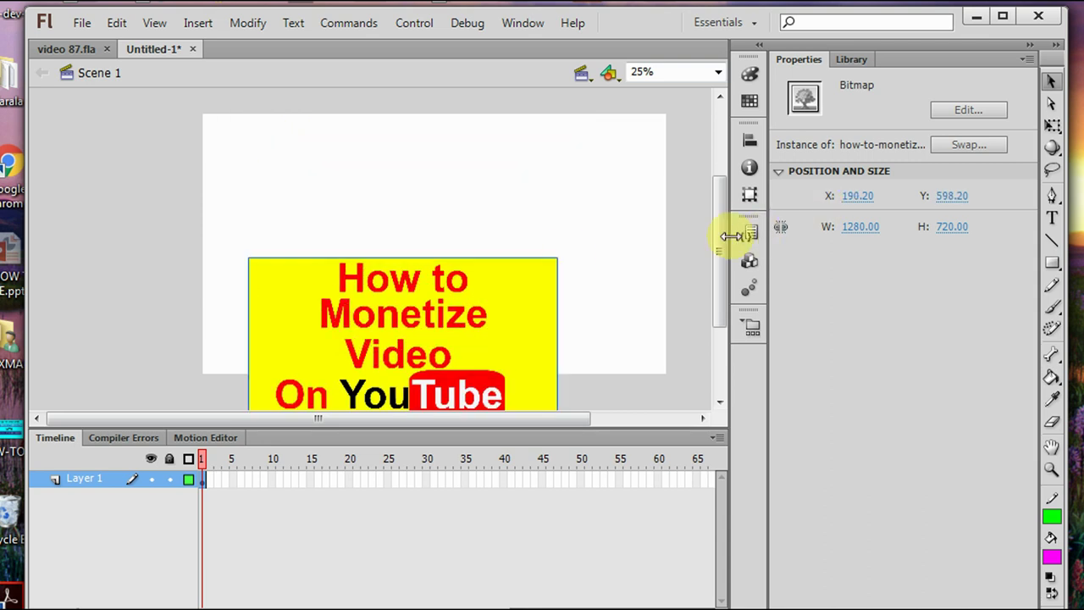
left_click_drag(726, 245, 719, 290)
left_click_drag(455, 227, 488, 339)
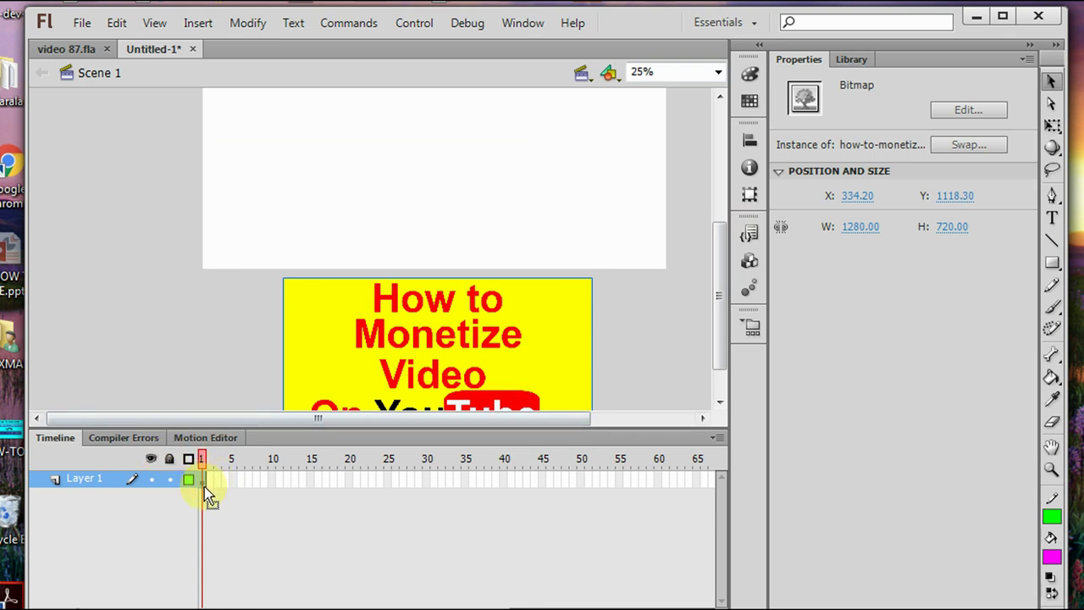
Step: Insert a keyframe at frame 30 of Layer 1
left_click(428, 481)
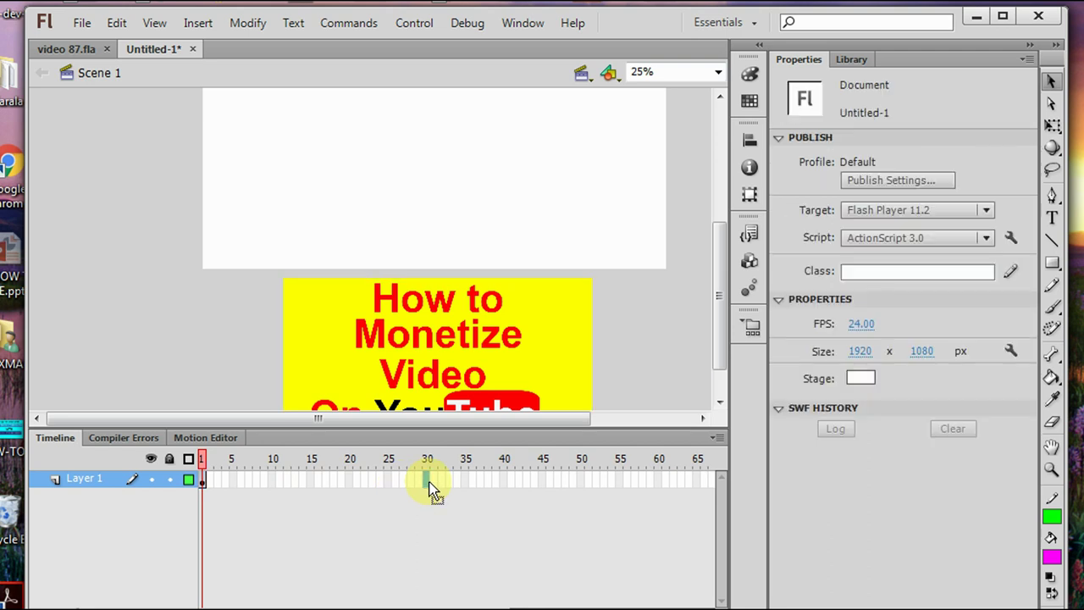
right_click(429, 481)
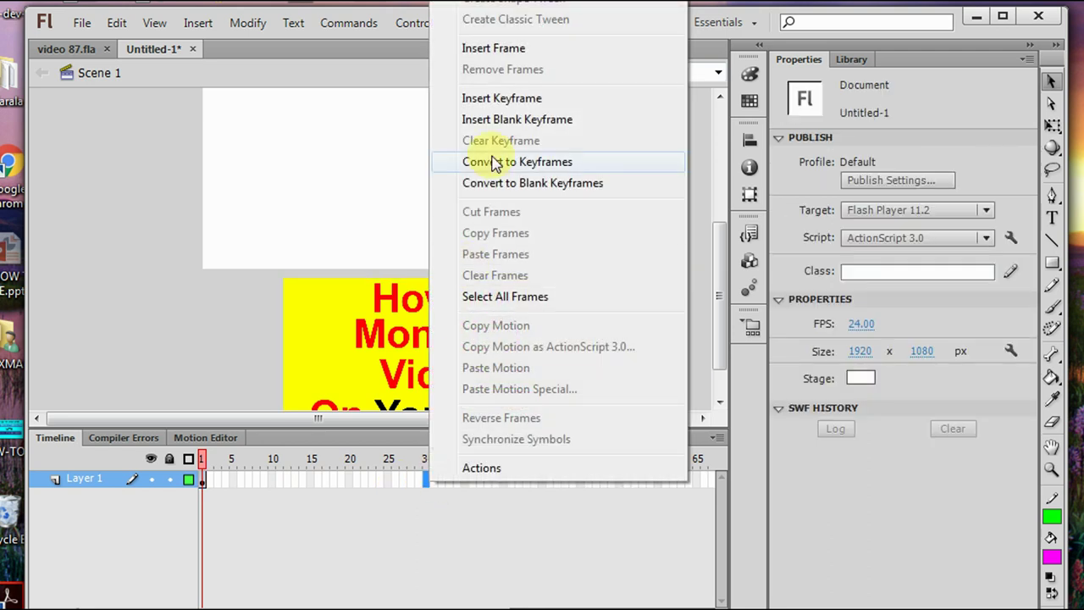
left_click(500, 99)
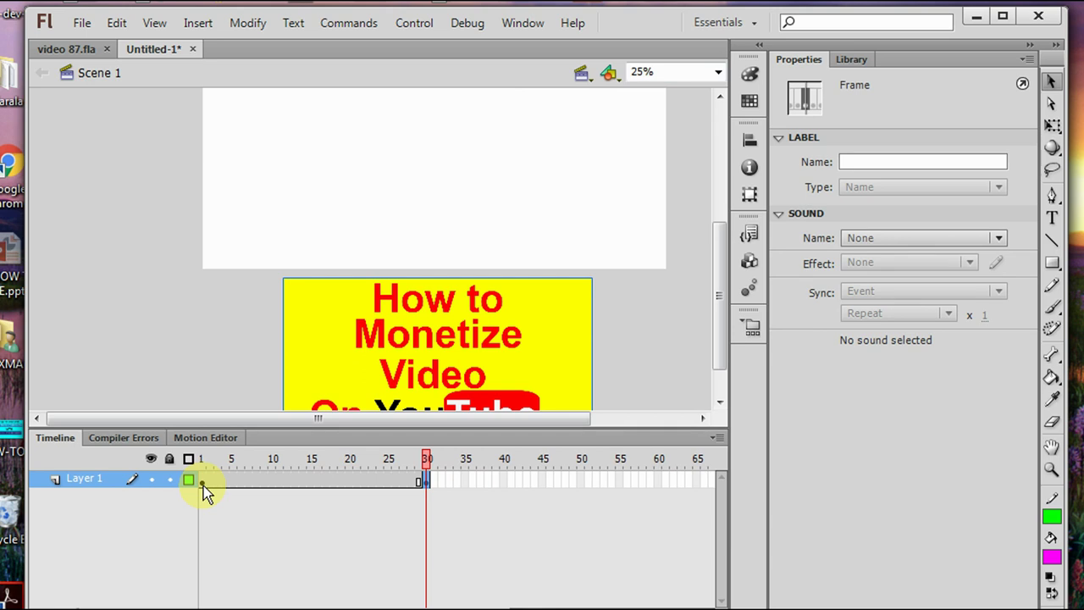
Step: Move the yellow image in frame 30 straight up onto the stage, to about X 334, Y 46
left_click(400, 383)
left_click(432, 476)
left_click(721, 336)
left_click_drag(721, 337, 719, 296)
left_click_drag(498, 384, 496, 148)
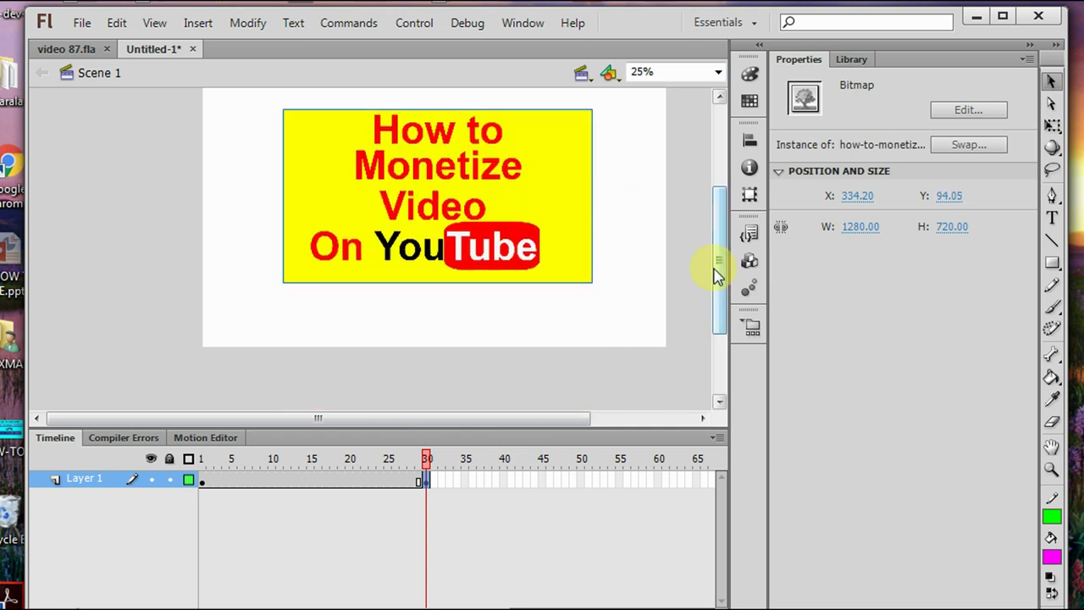
left_click_drag(719, 283, 717, 226)
left_click_drag(476, 293, 477, 292)
Step: Compare the image's position at frame 1 with its position at frame 30
left_click(427, 466)
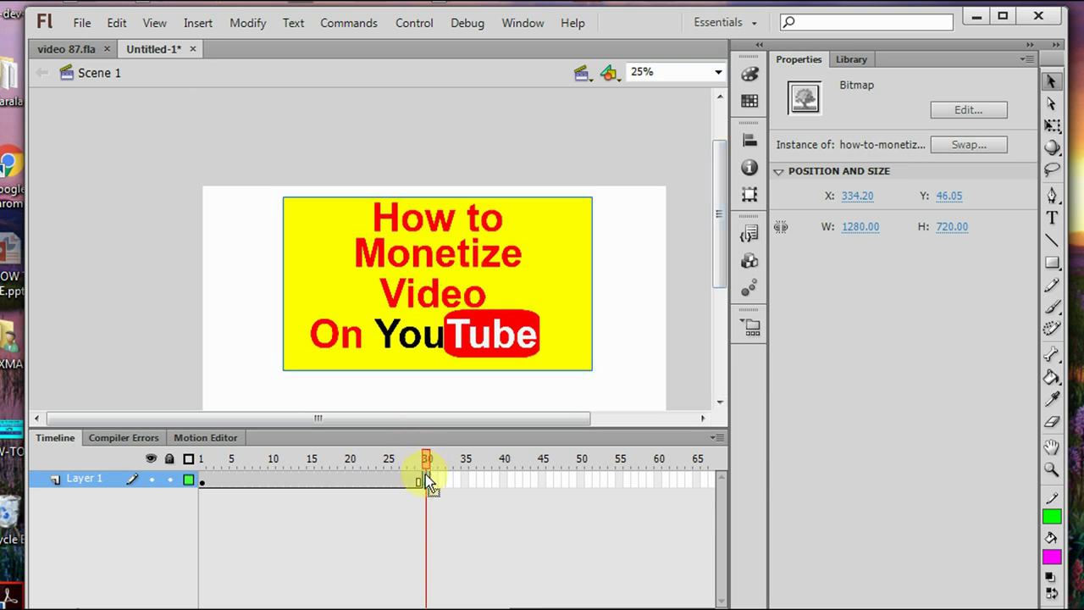
left_click(733, 226)
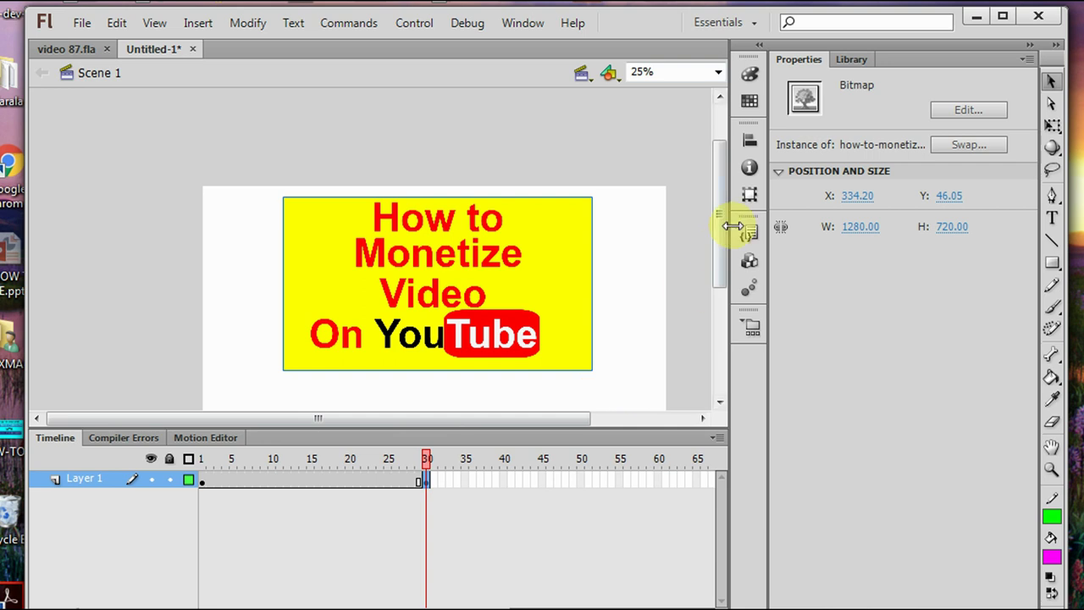
left_click_drag(719, 249, 717, 307)
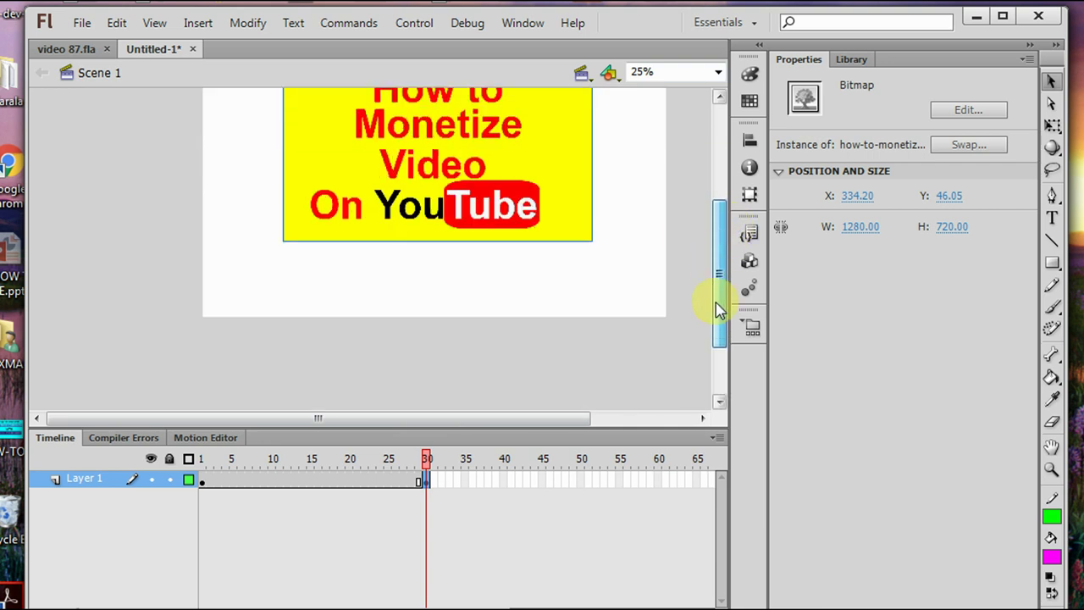
left_click(203, 481)
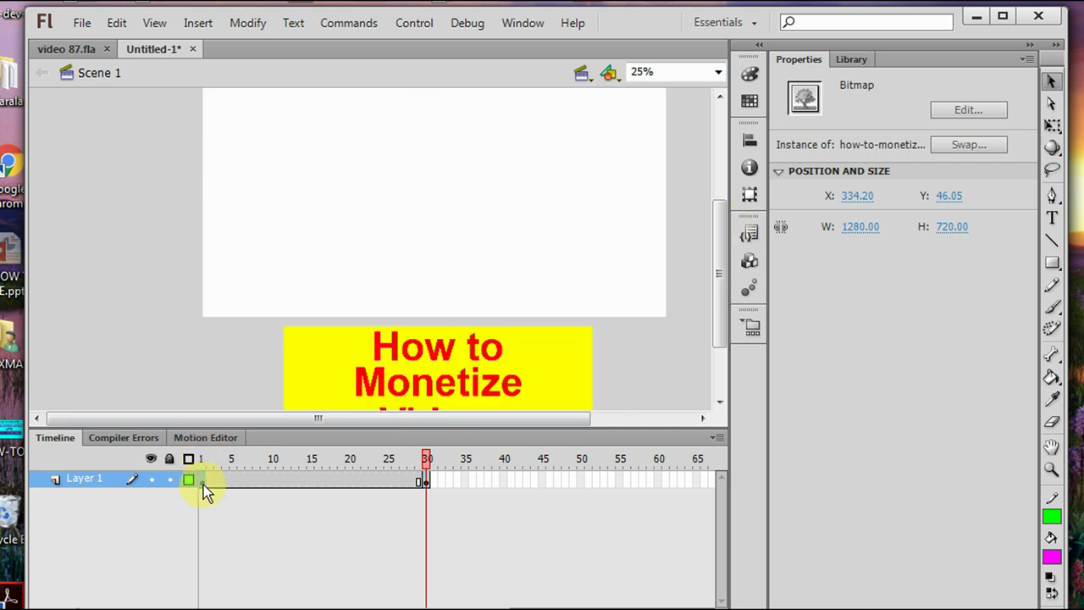
left_click(426, 485)
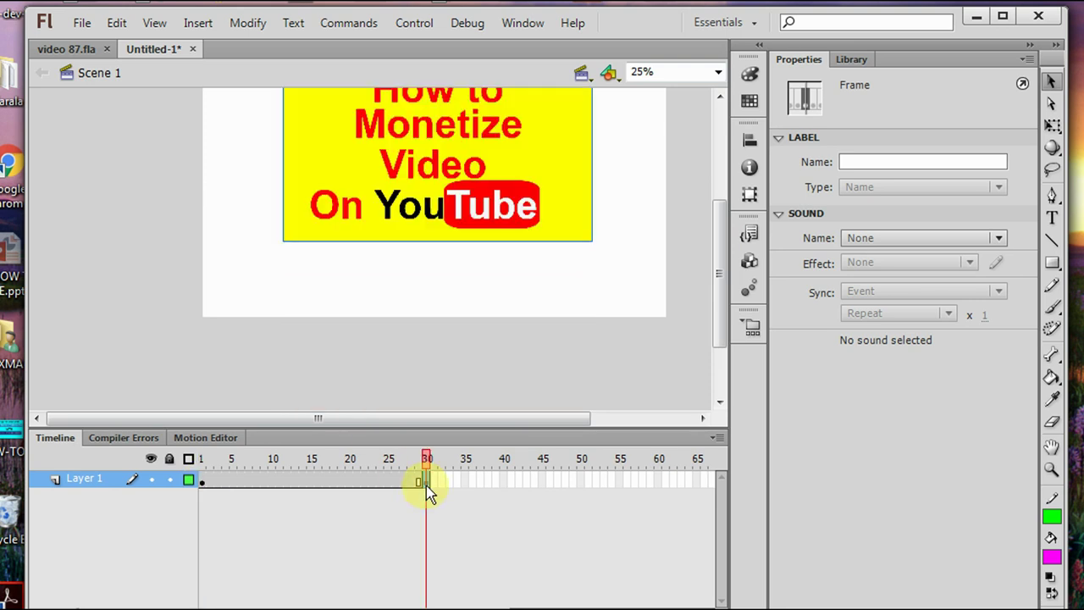
Step: Create a classic tween on Layer 1 between the keyframes at frames 1 and 30
left_click(203, 483)
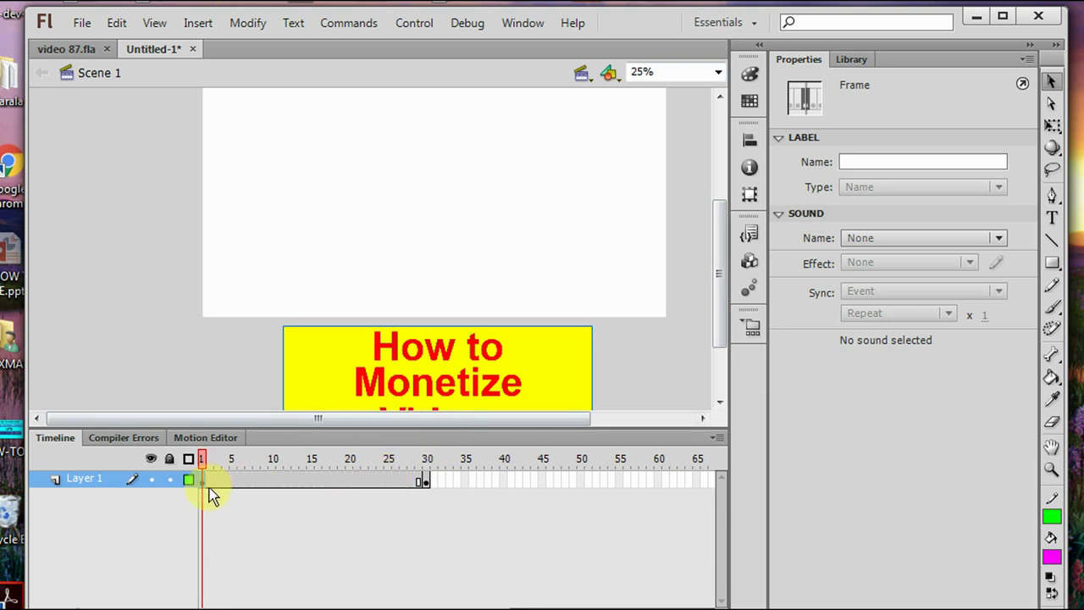
left_click(334, 488)
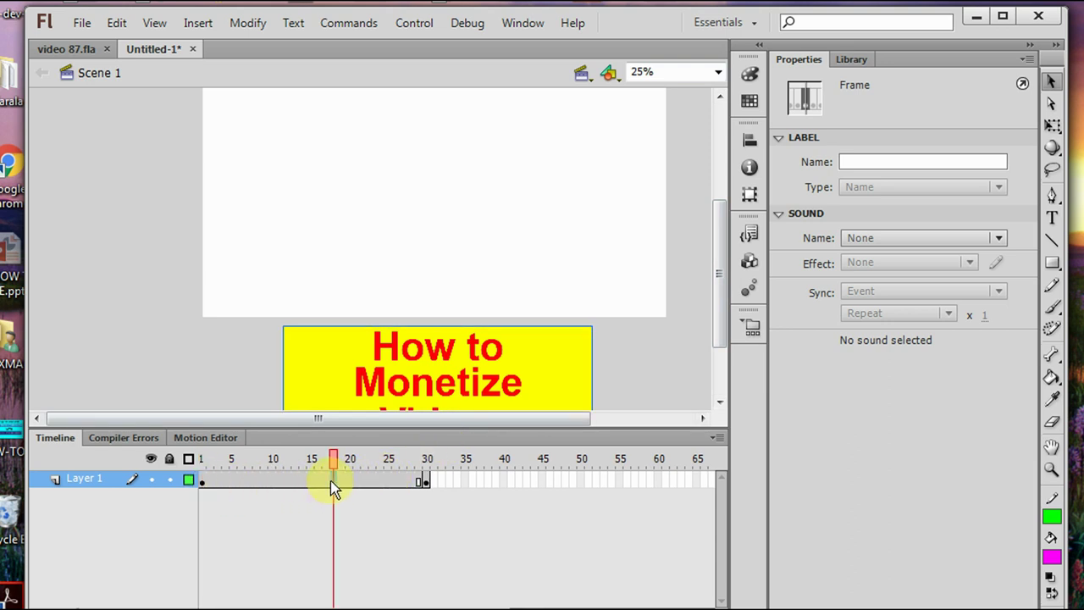
right_click(332, 489)
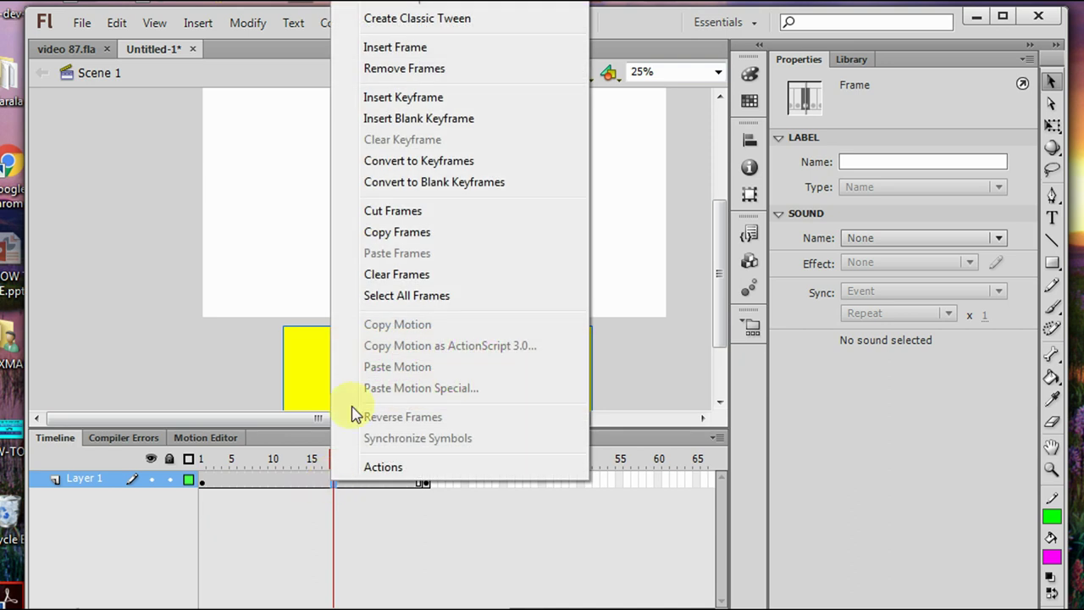
left_click(427, 19)
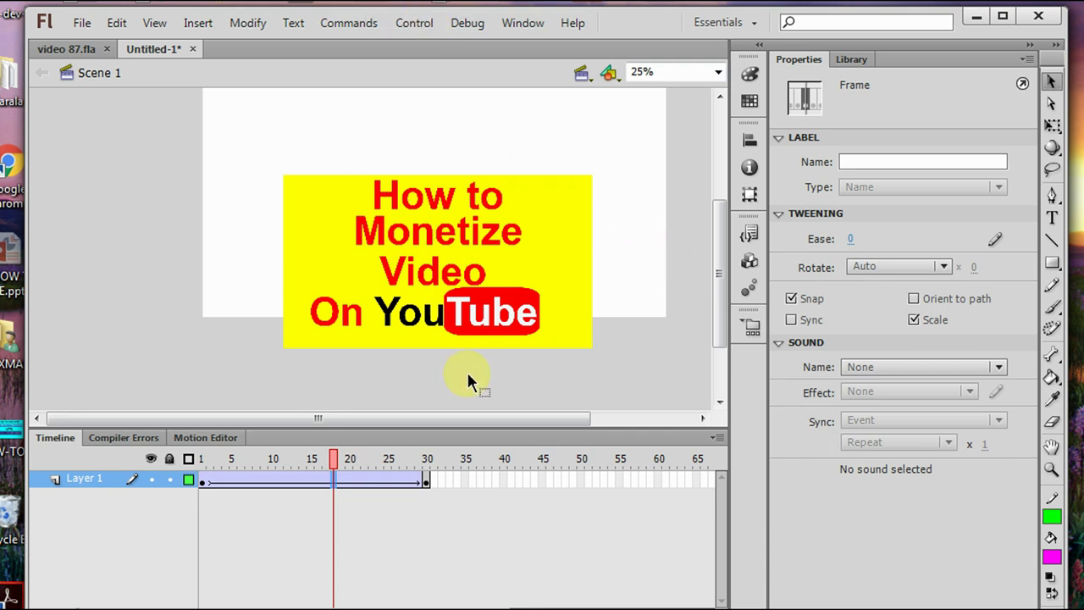
left_click_drag(717, 327, 720, 282)
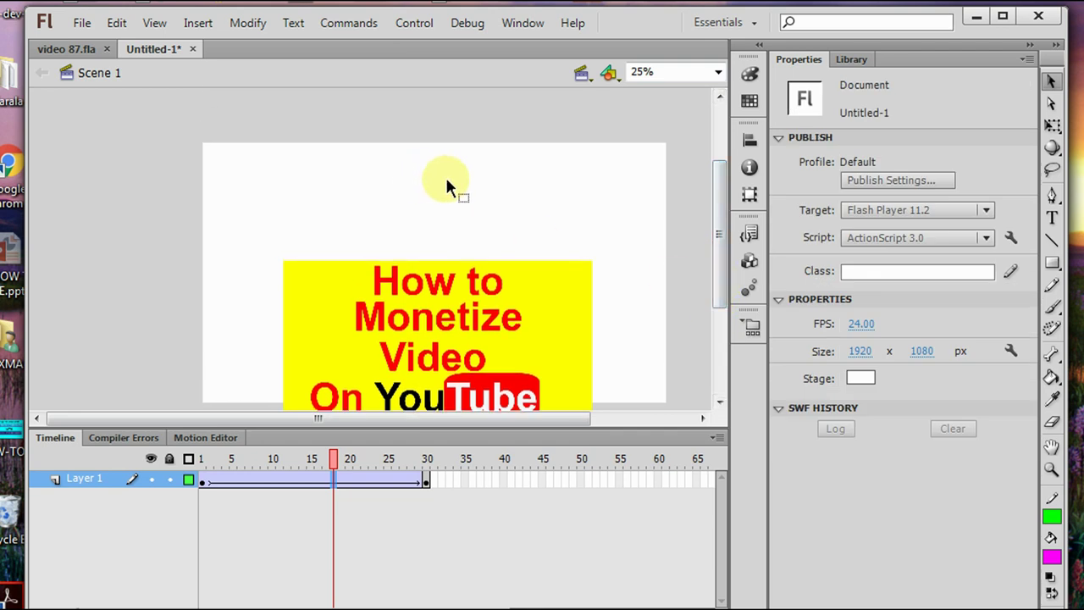